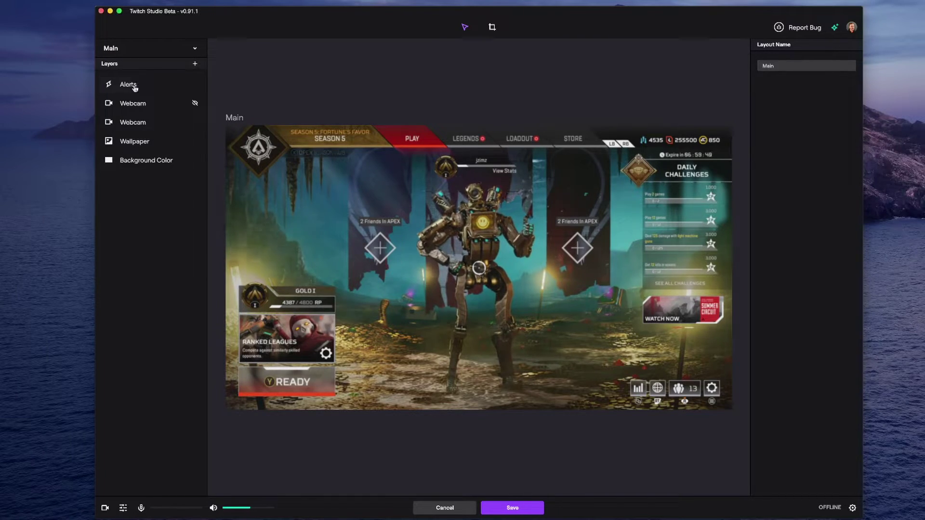
- Examine the Alerts layer's properties and its Follow alert type in the Main layout
left_click(128, 85)
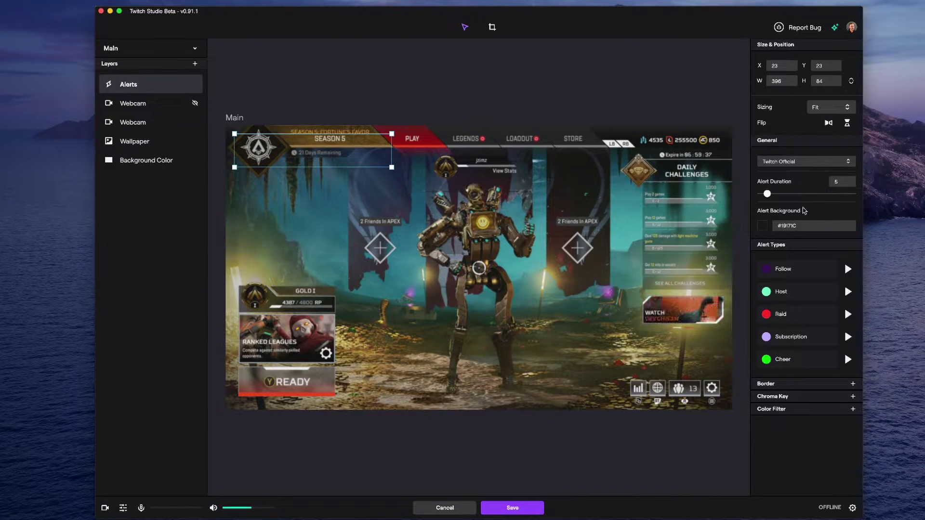
left_click(793, 269)
left_click(722, 125)
left_click(502, 154)
left_click(602, 501)
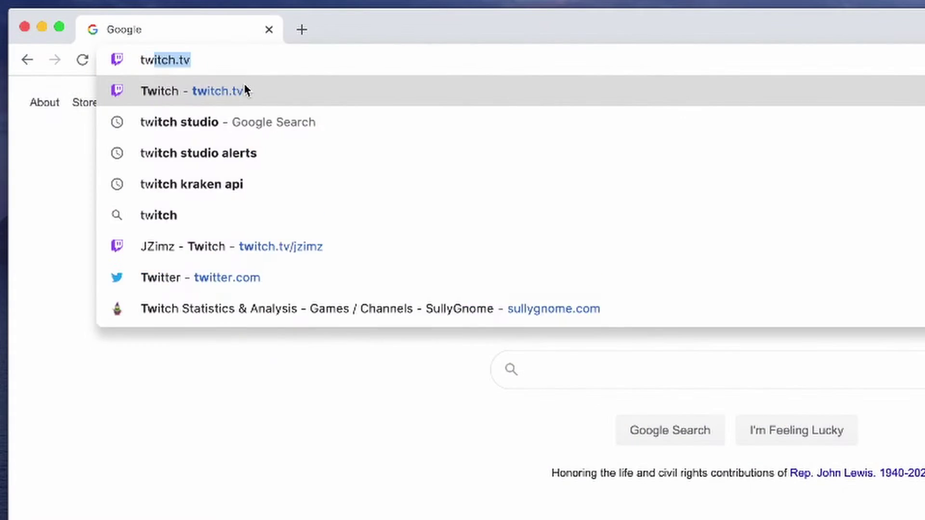
- Switch to the web browser and open the Twitch Studio download page at twitch.tv/broadcast/studio
type("itch.tv/broadcast/studio")
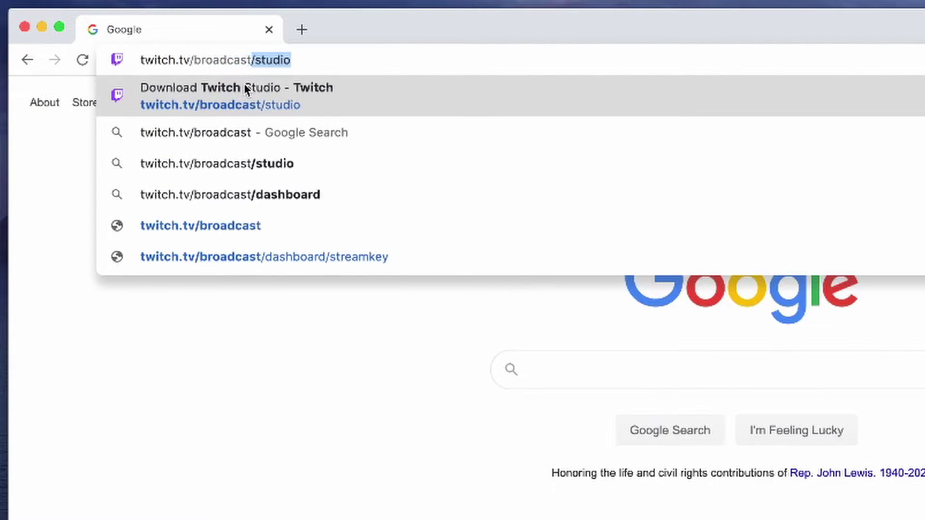
key("Return")
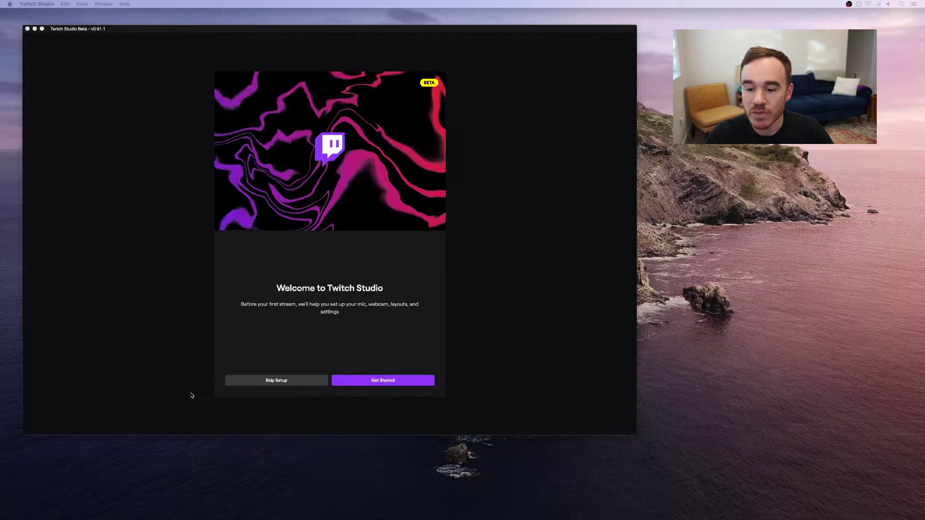
- Start the guided setup and select Scarlett Solo USB as the streaming microphone
left_click(387, 379)
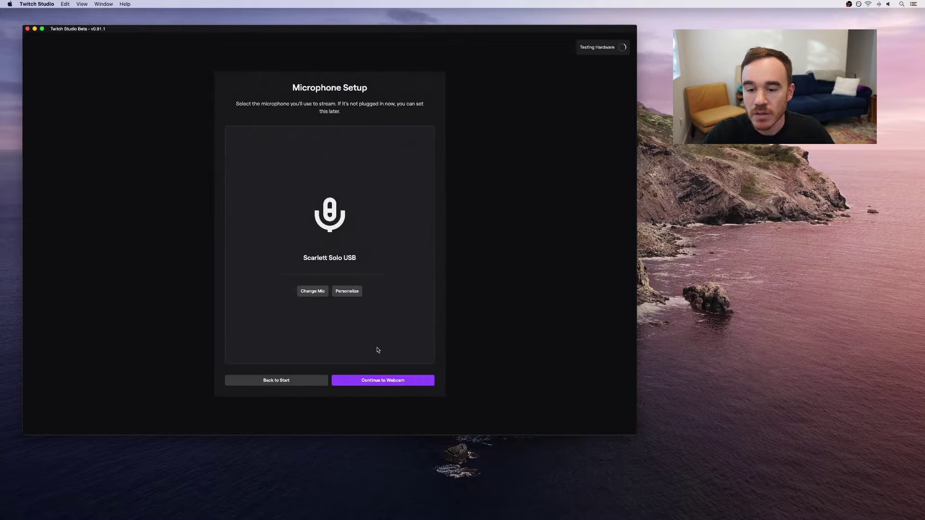
left_click(315, 293)
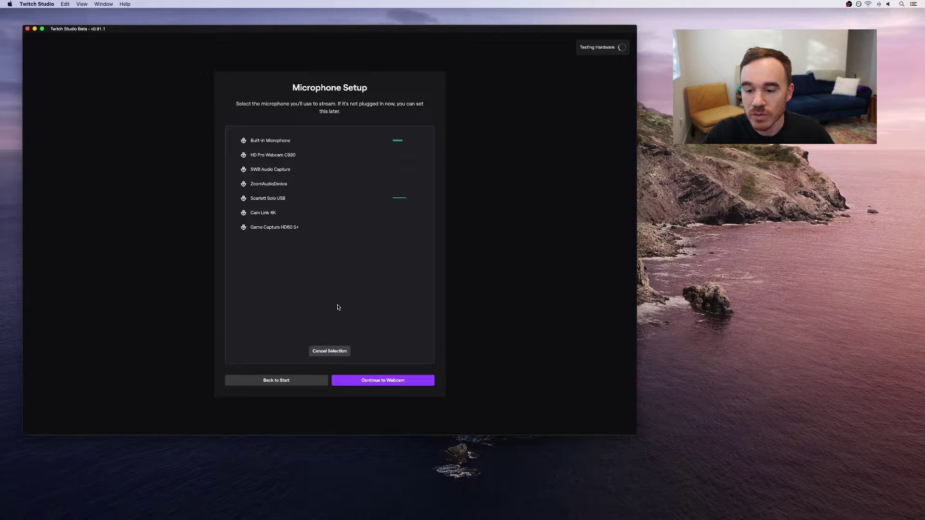
left_click(270, 200)
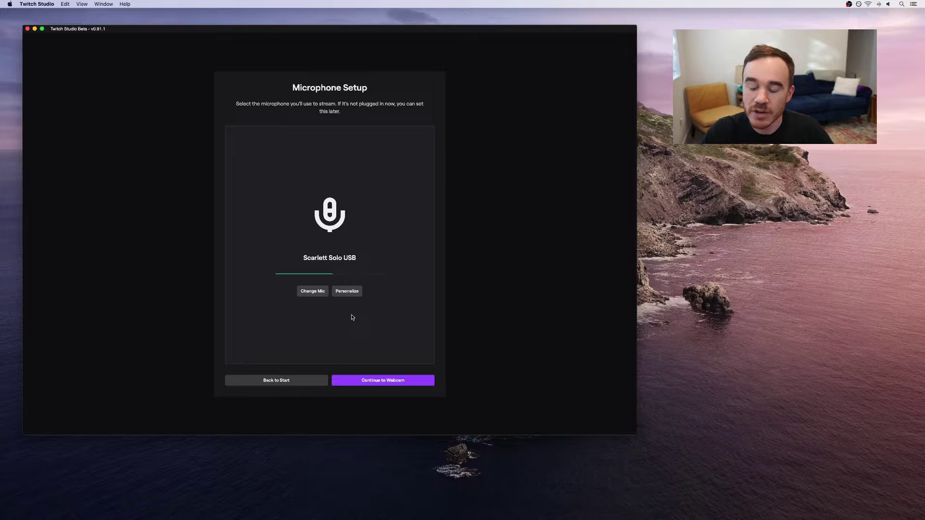
- Review the microphone's filter customization, keep its settings, and continue to the webcam setup
left_click(348, 292)
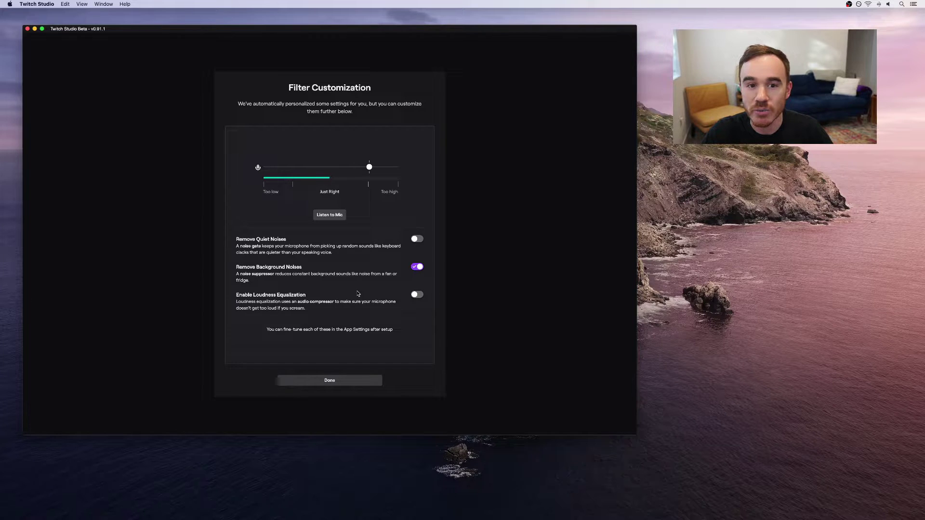
left_click(326, 381)
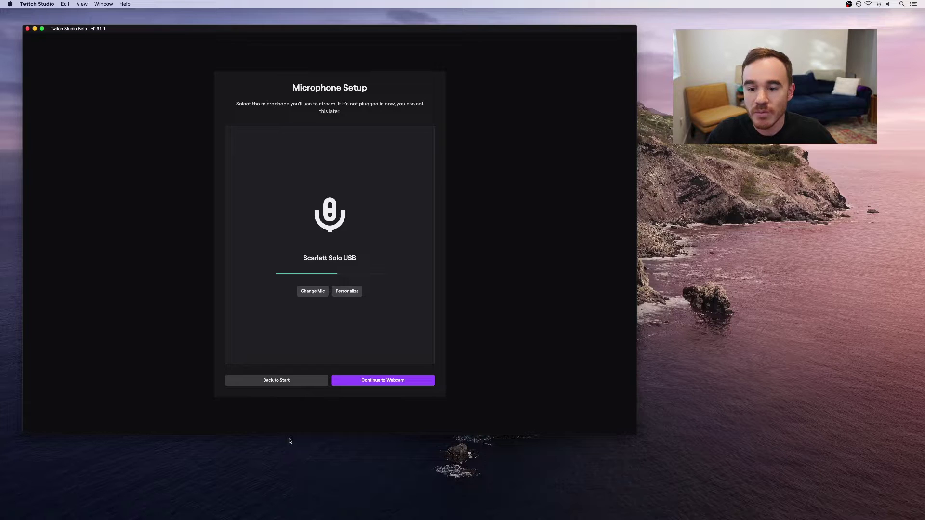
left_click(392, 382)
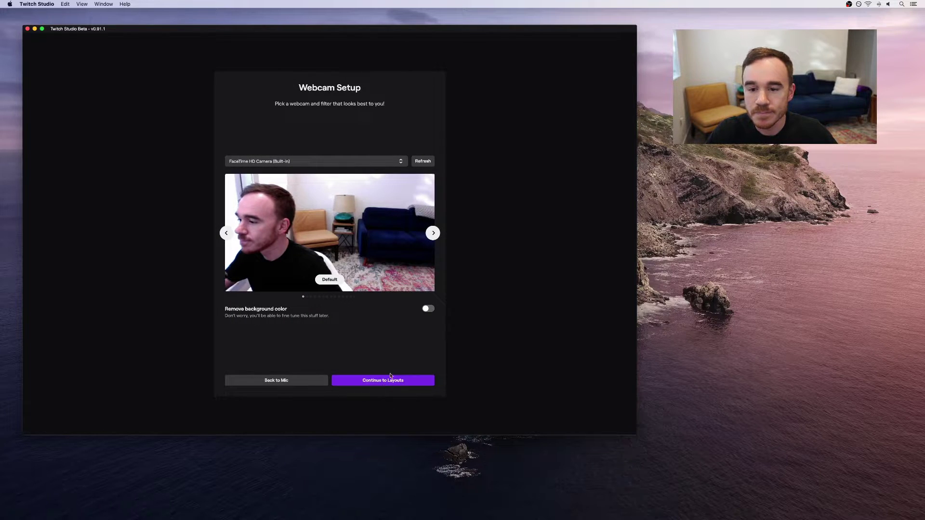
- Set the webcam to Cam Link 4K, step through its picture filters, and continue to the stream layouts
left_click(363, 164)
left_click(362, 177)
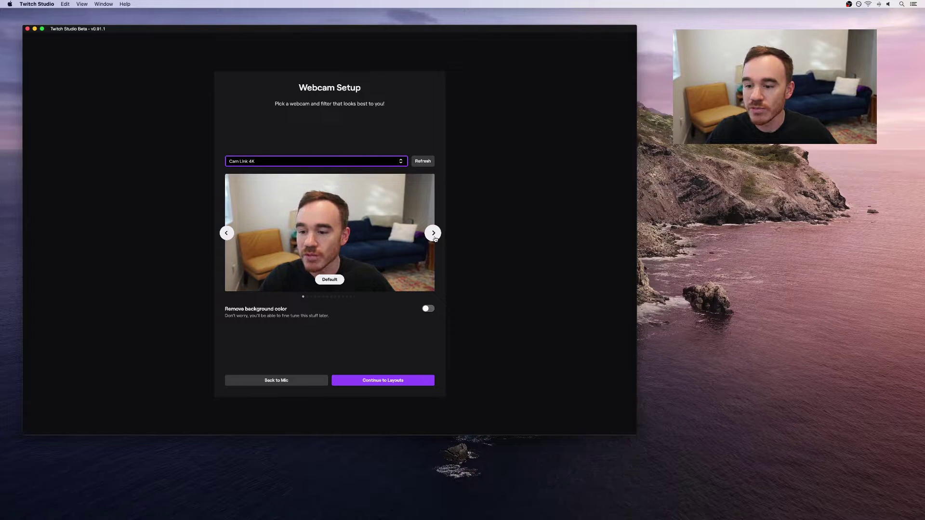
left_click(435, 237)
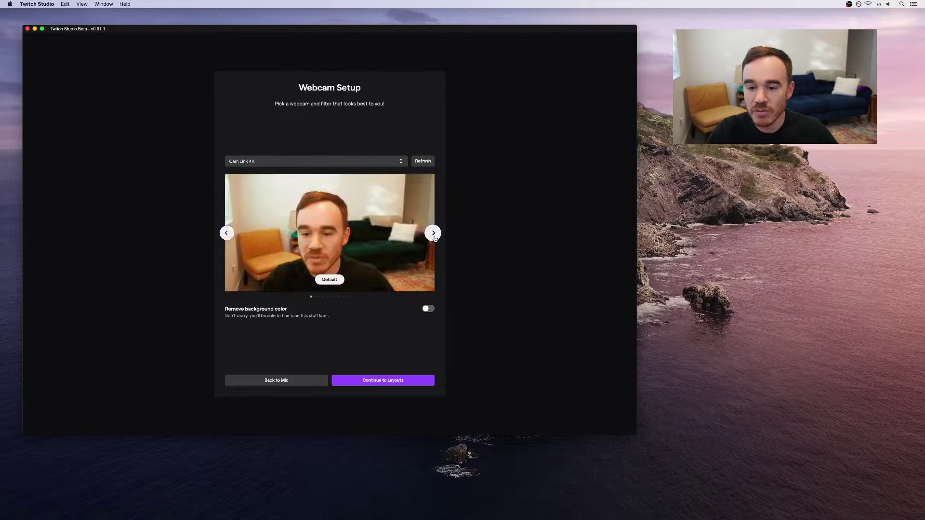
left_click(434, 234)
left_click(434, 234)
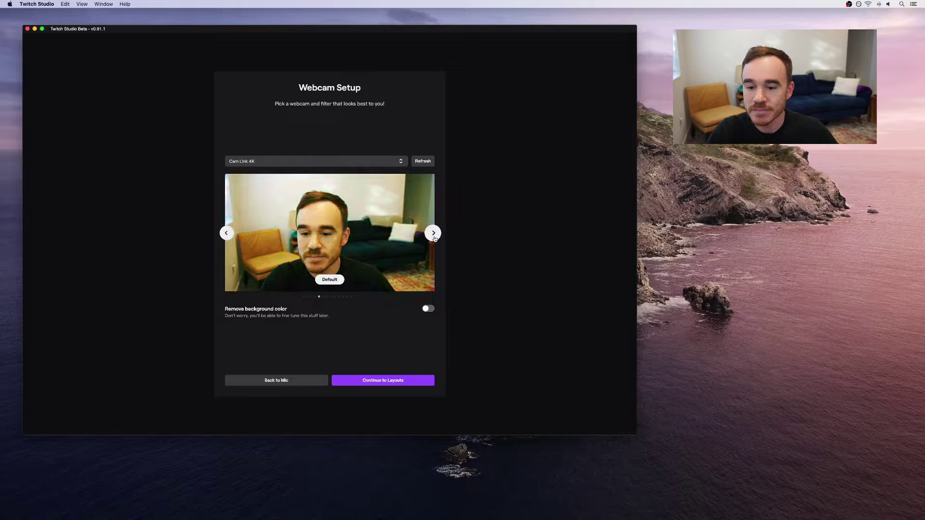
left_click(434, 234)
left_click(434, 235)
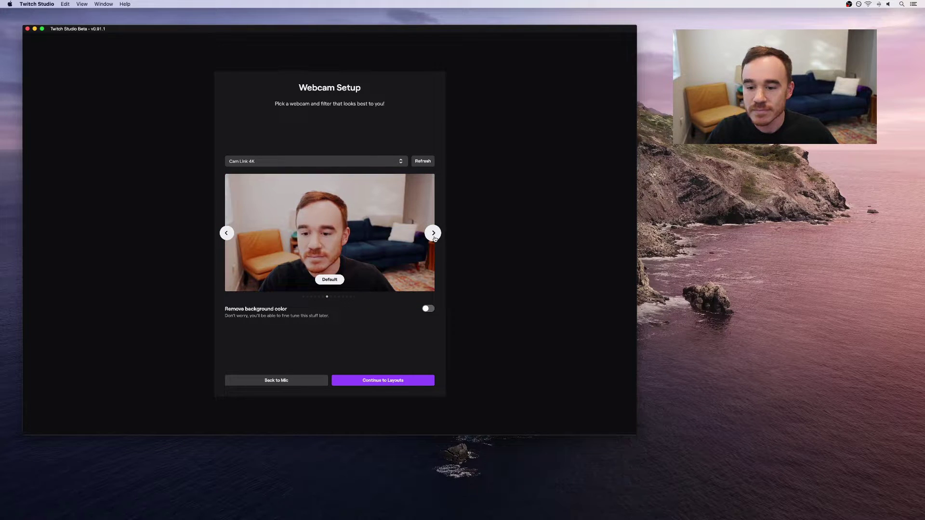
left_click(433, 235)
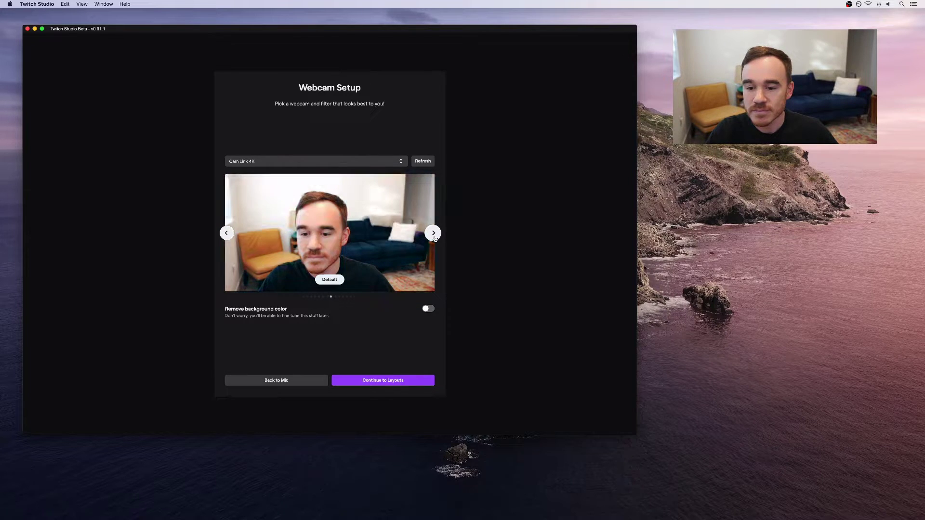
left_click(383, 380)
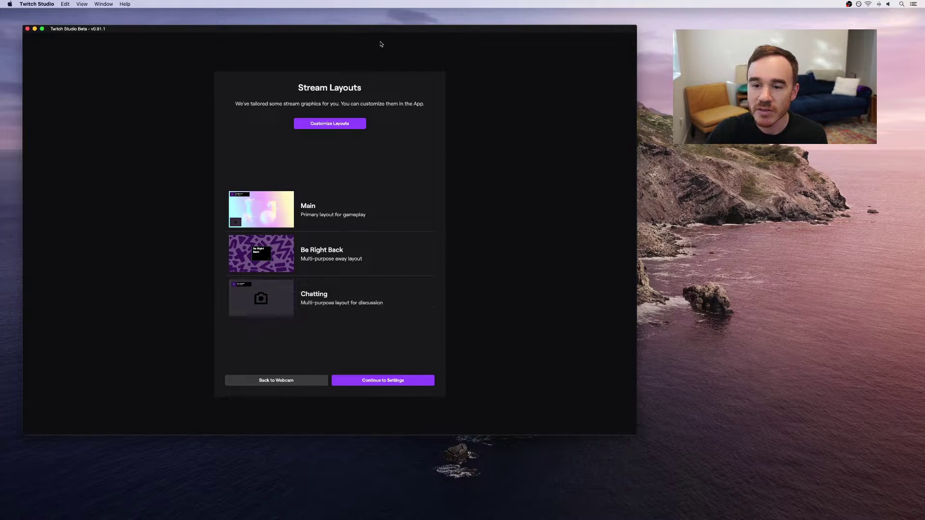
- Examine the brand assets for the stream layouts: colors, accent images, wallpapers and patterns
left_click(328, 124)
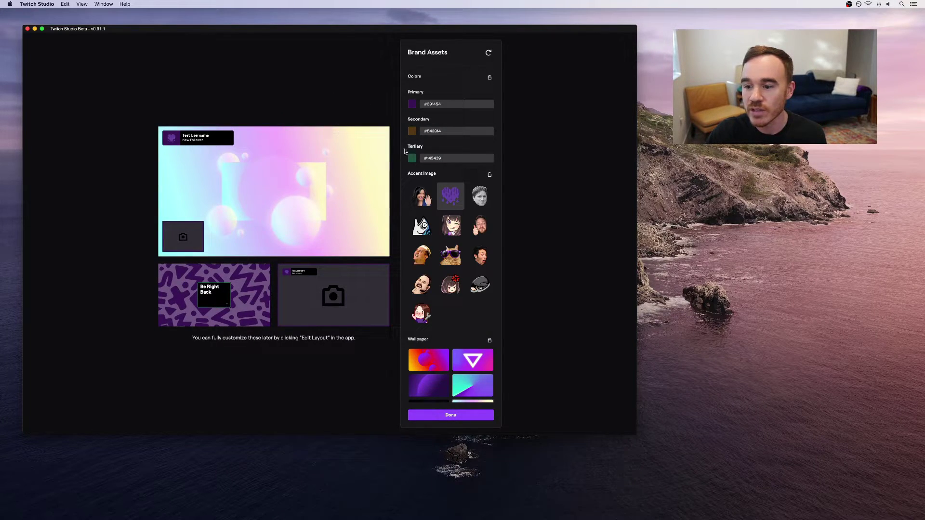
scroll(440, 229, "down", 5)
scroll(439, 228, "down", 4)
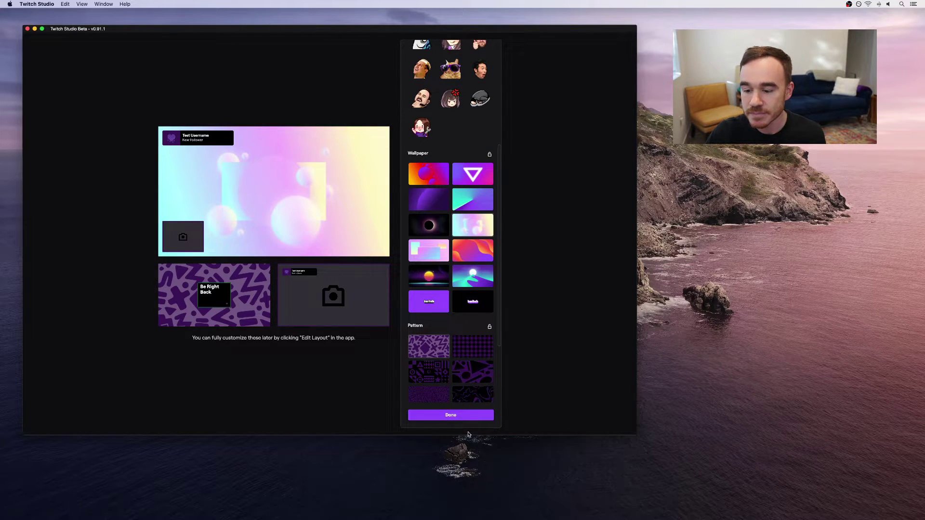
left_click(465, 416)
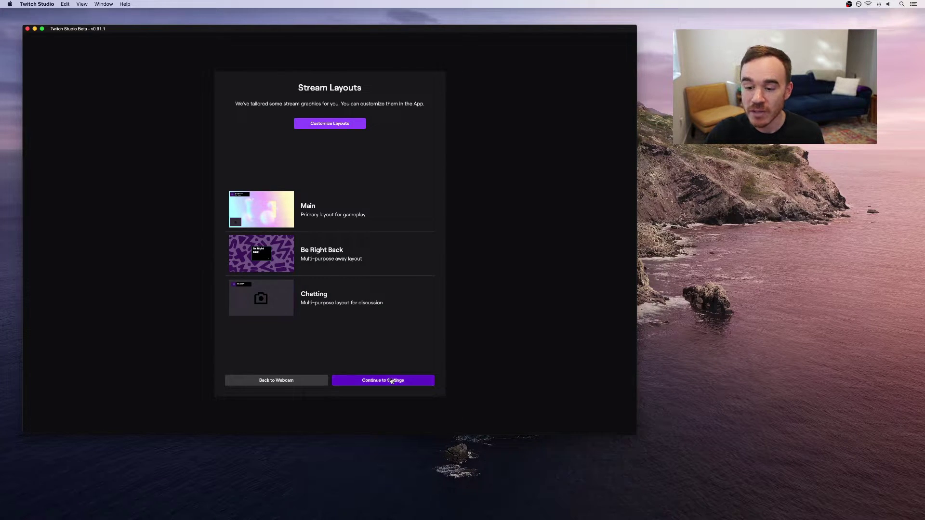
- Keep the suggested stream layouts, accept the recommended 720p30 stream quality, and finish the setup
left_click(392, 381)
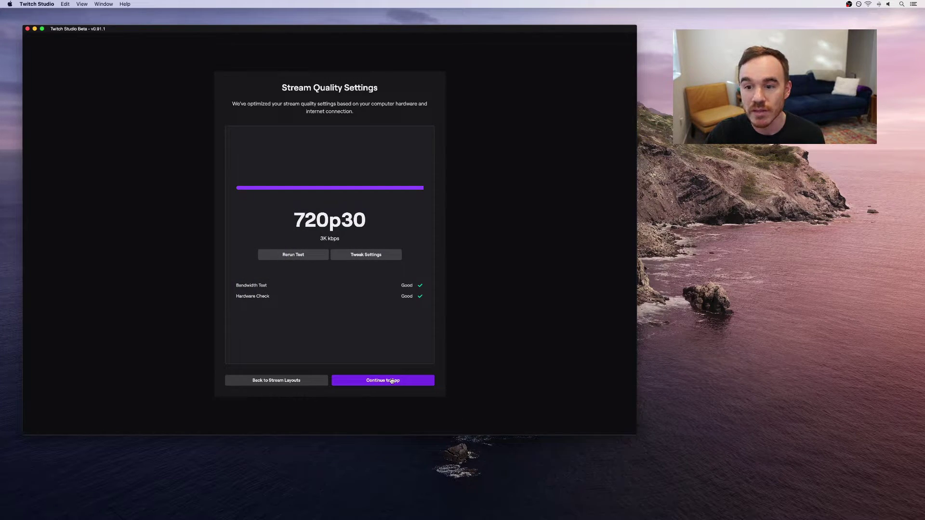
left_click(392, 380)
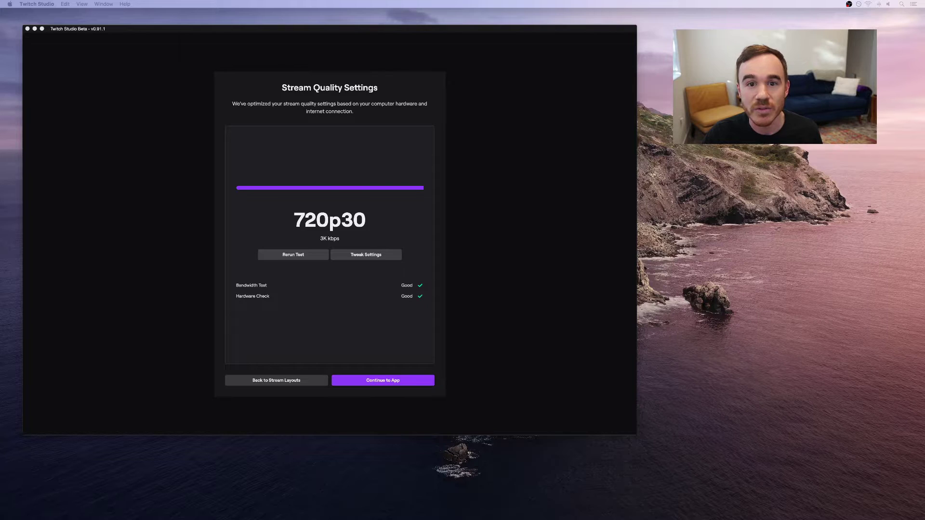
left_click(381, 383)
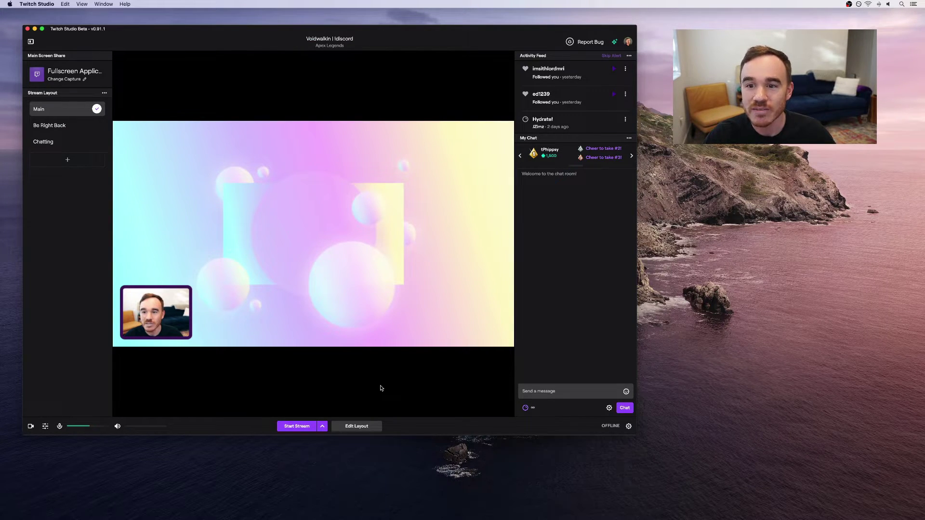
left_click(330, 41)
key("Escape")
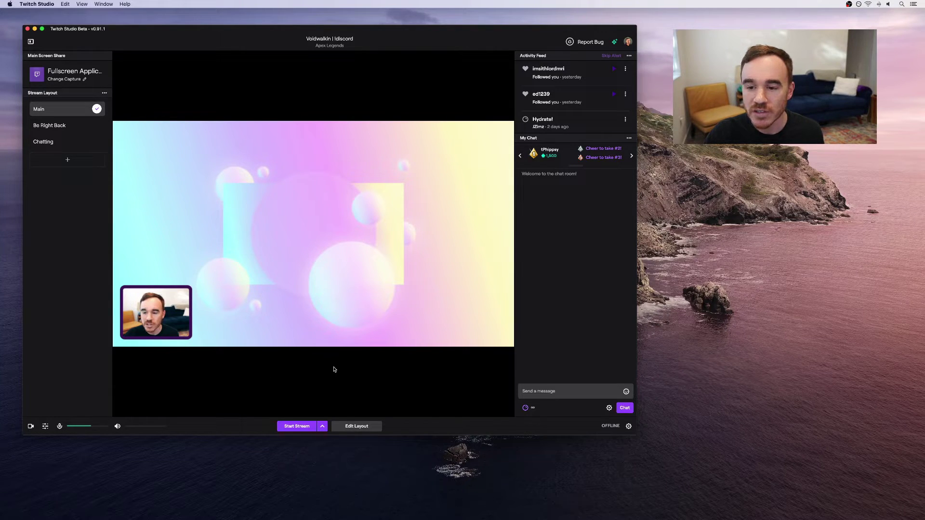
- Open the Main layout for editing and look over the Game Capture layer's screen share sources without changing the selection
left_click(356, 428)
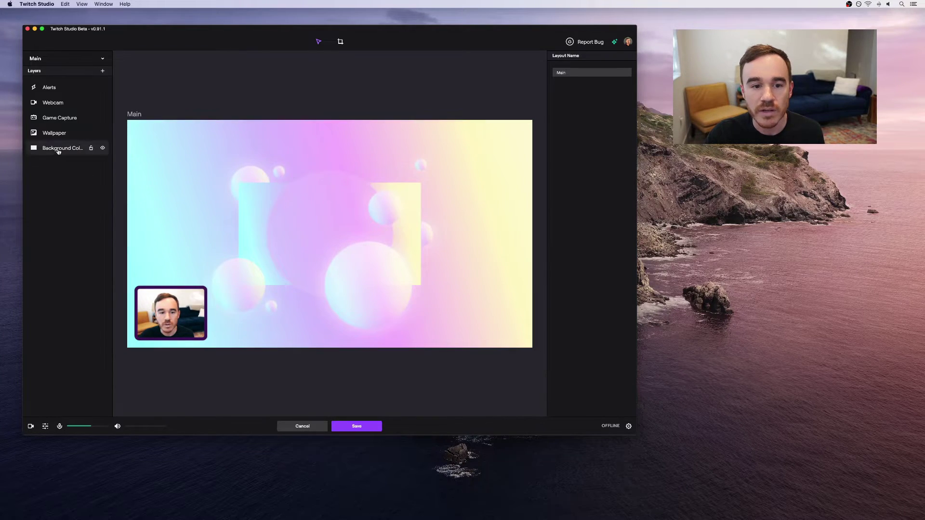
left_click(54, 117)
left_click(591, 163)
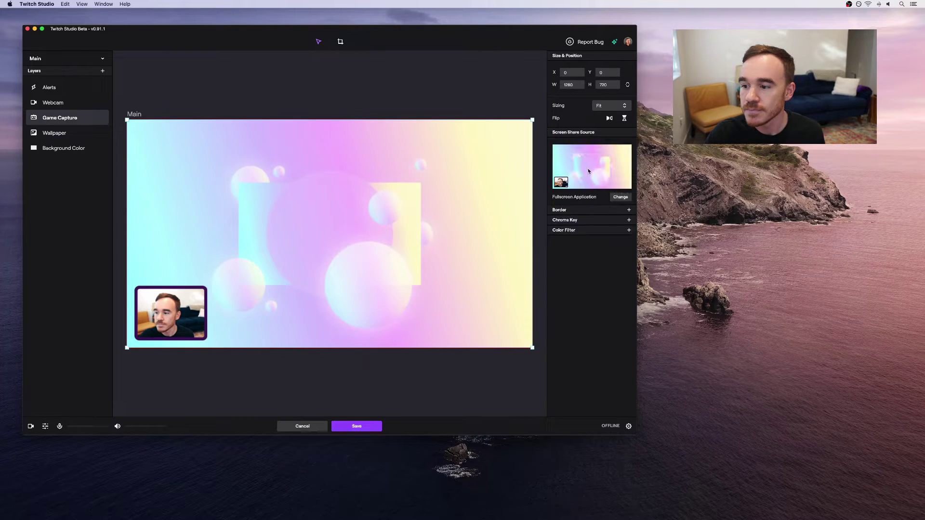
left_click(620, 197)
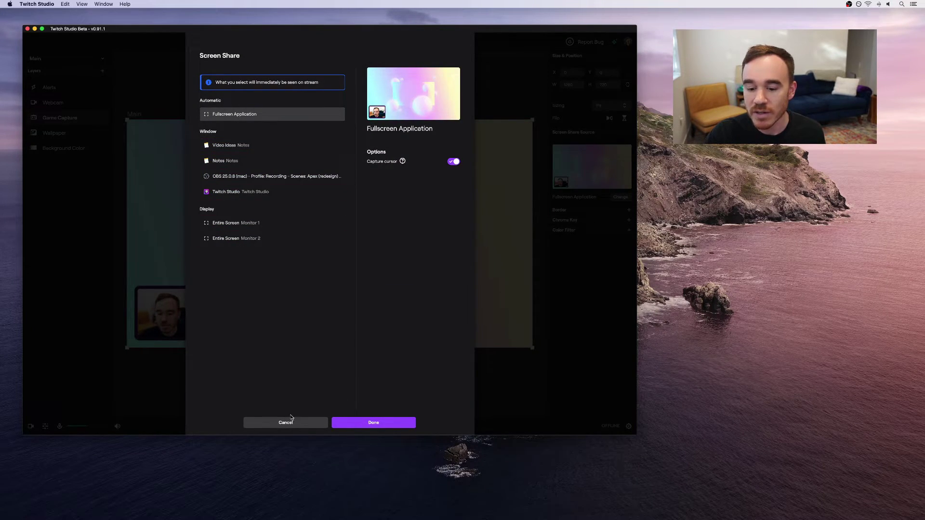
left_click(291, 422)
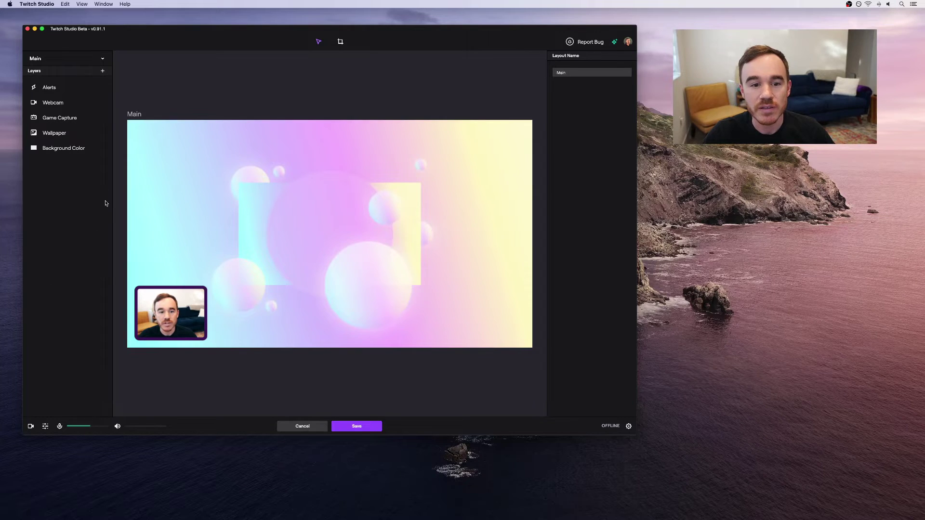
- Delete the Game Capture layer and add a Webcam layer that uses the Game Capture HD60 S+ device
right_click(68, 118)
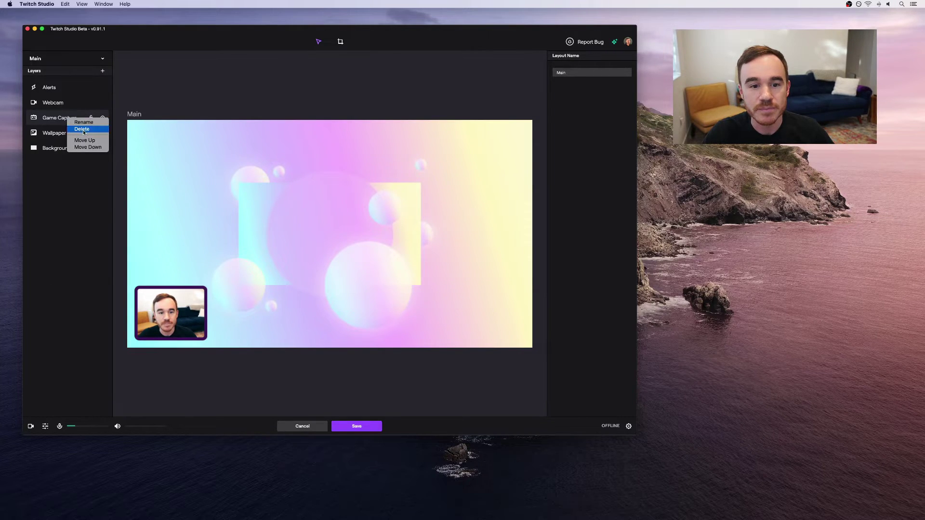
left_click(83, 130)
left_click(102, 71)
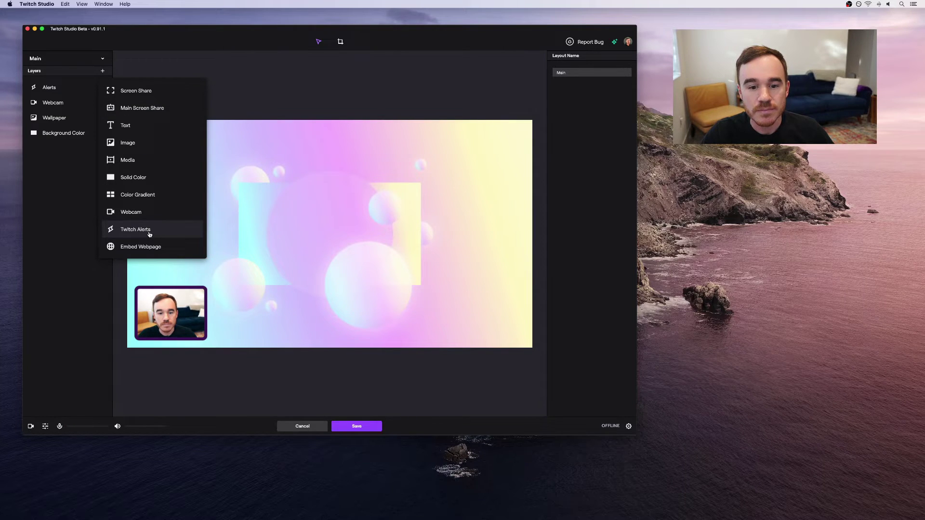
left_click(135, 212)
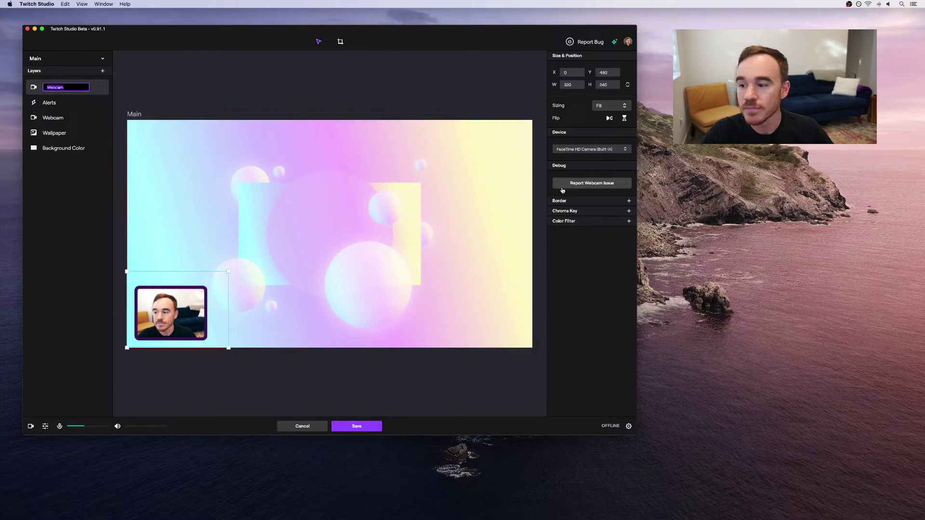
left_click(600, 150)
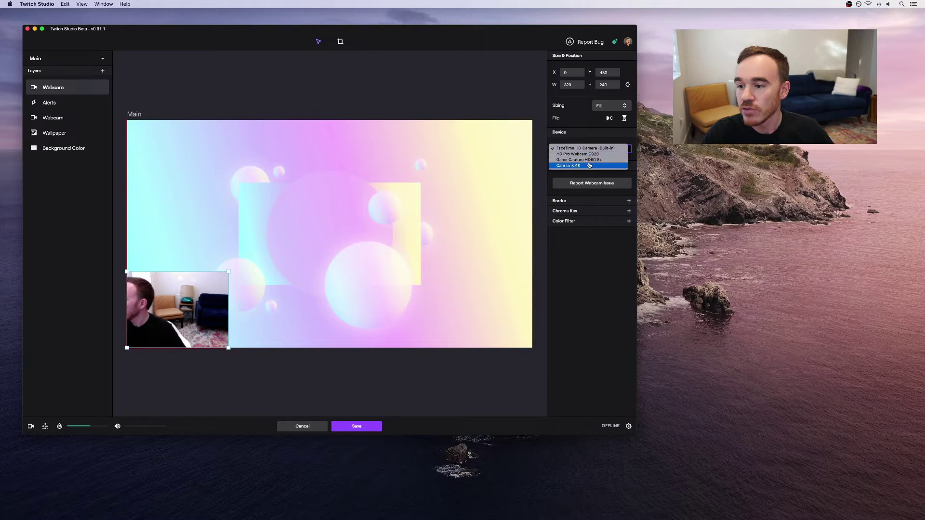
left_click(588, 163)
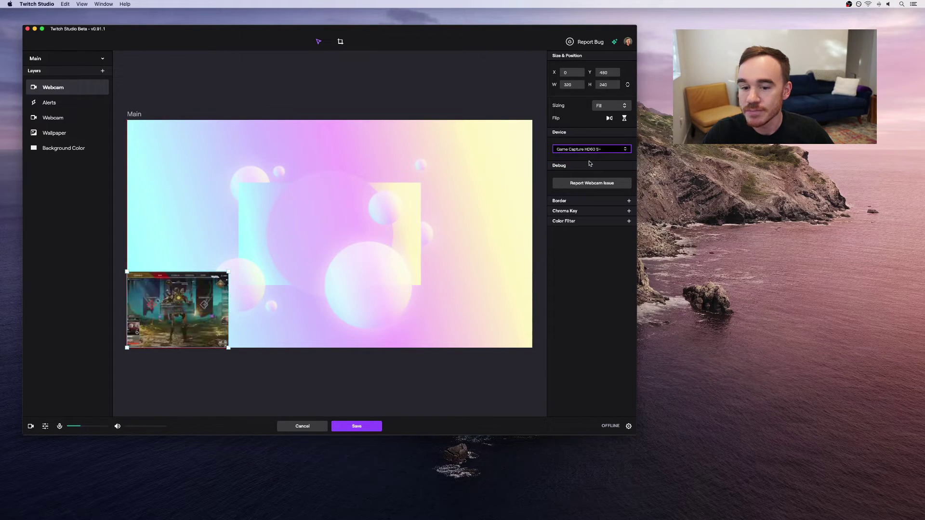
- Enlarge the new capture layer to fill the whole canvas, move it directly above the Wallpaper layer, and save the layout
left_click_drag(193, 296, 192, 144)
left_click_drag(231, 196, 531, 348)
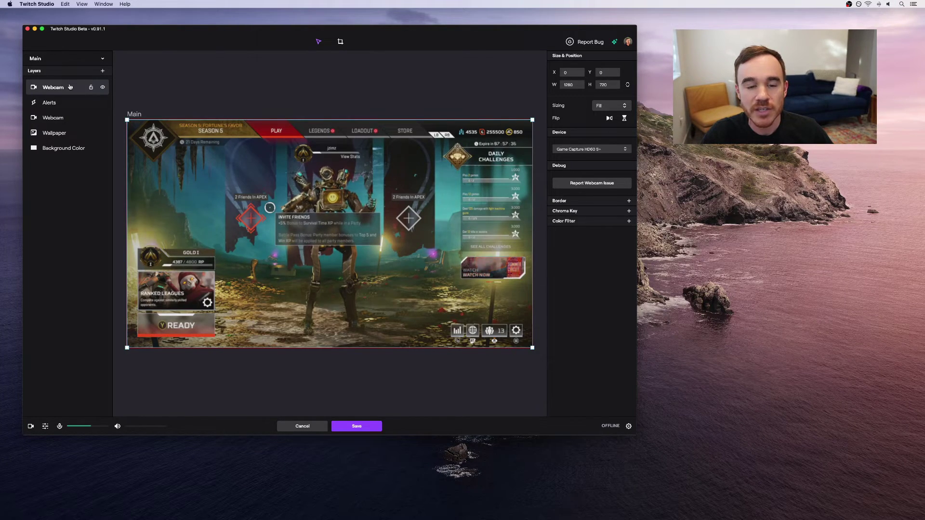
left_click_drag(72, 88, 68, 120)
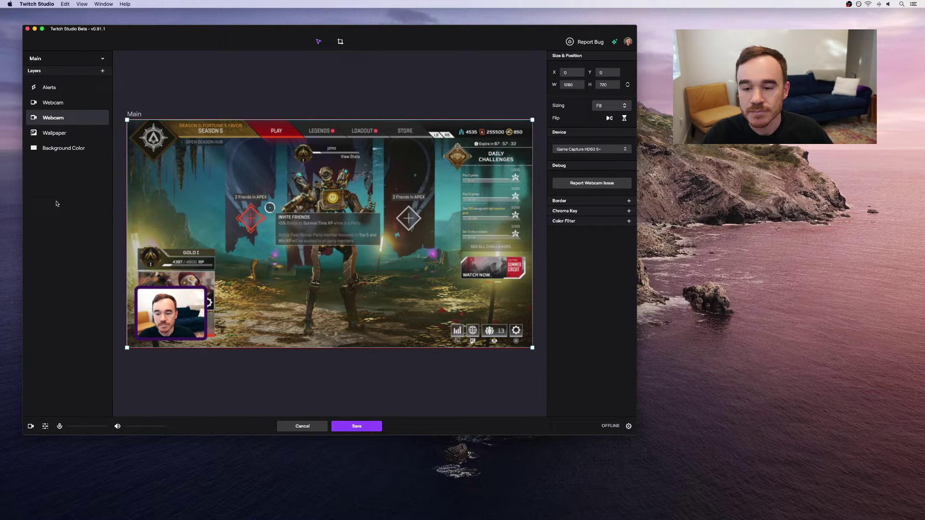
left_click(356, 426)
- Check the Record Video option for the stream and open the Recording settings
left_click(323, 426)
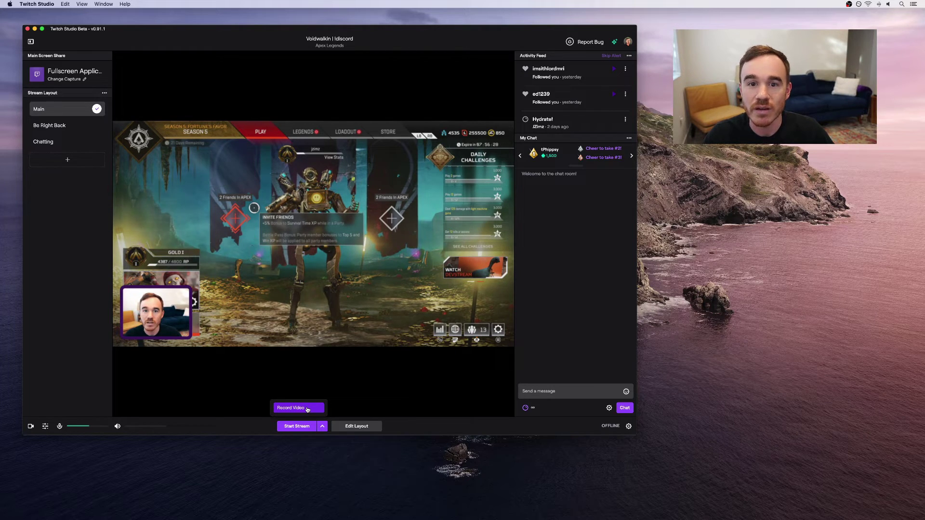
left_click(361, 374)
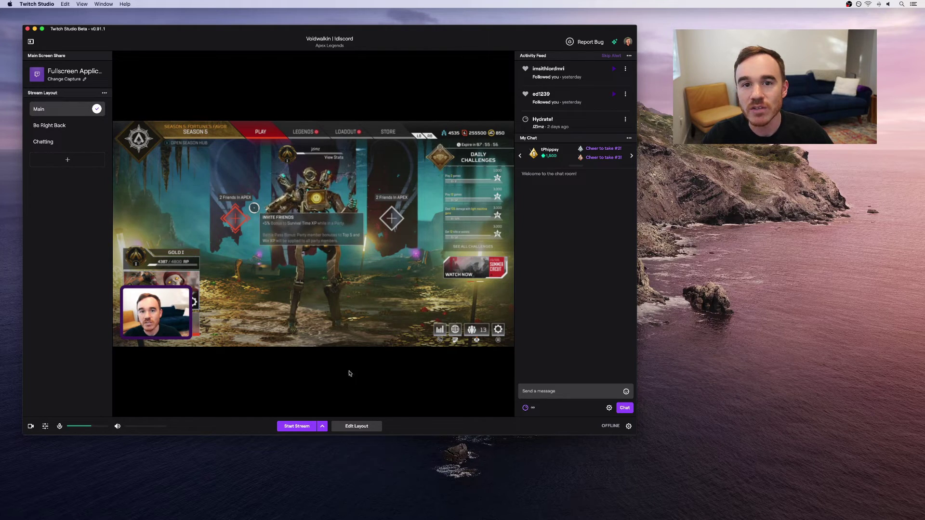
left_click(629, 426)
left_click(178, 85)
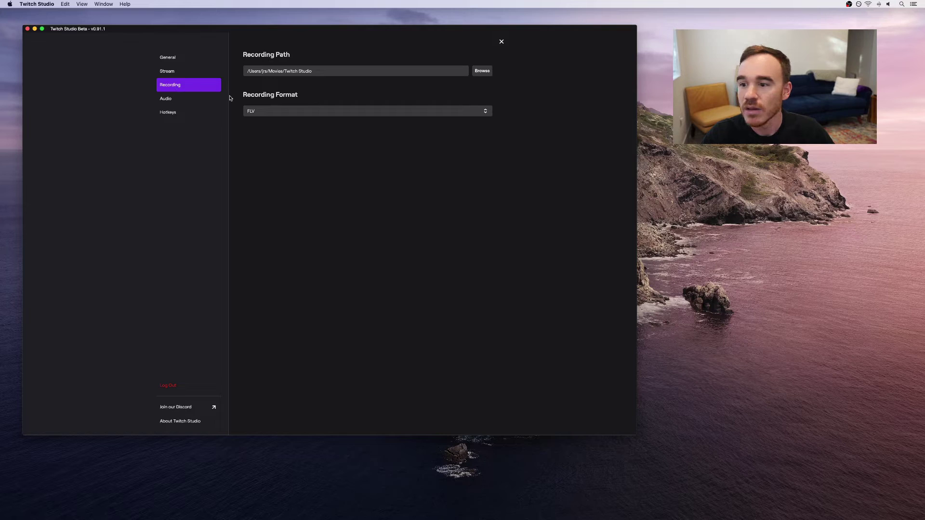